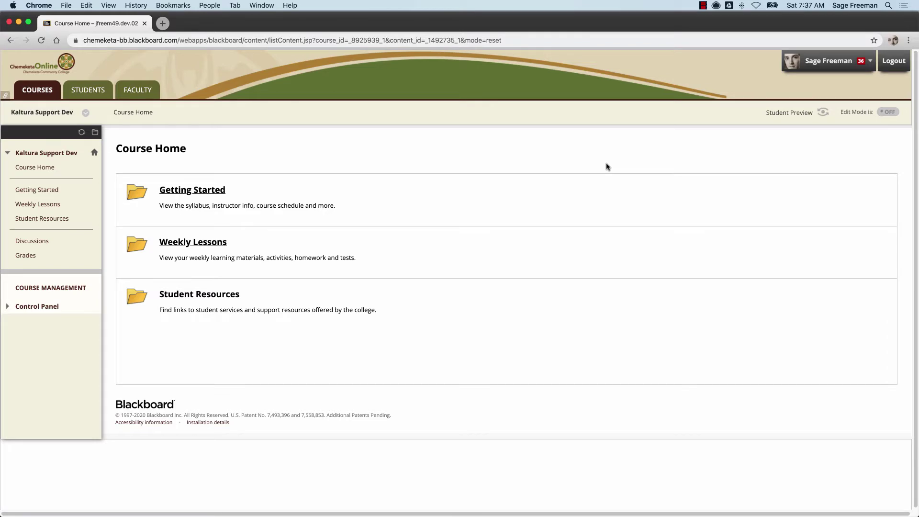
# With Edit Mode on, add a 'Media Gallery' tool link available to users, placed above Discussions.
pyautogui.click(888, 112)
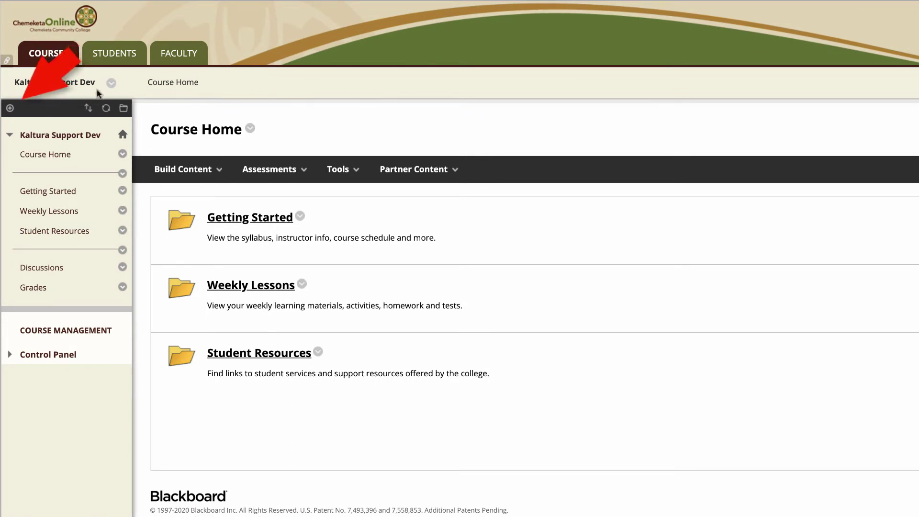
pyautogui.click(11, 108)
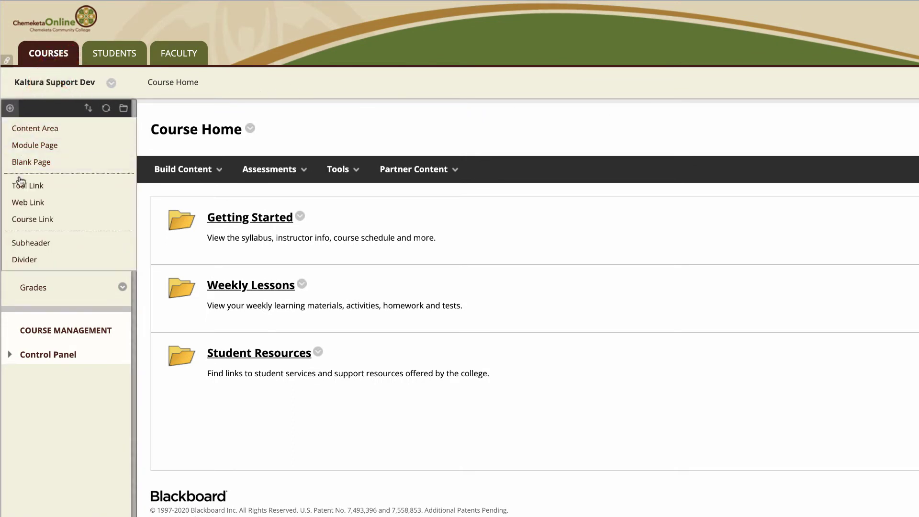
pyautogui.click(93, 186)
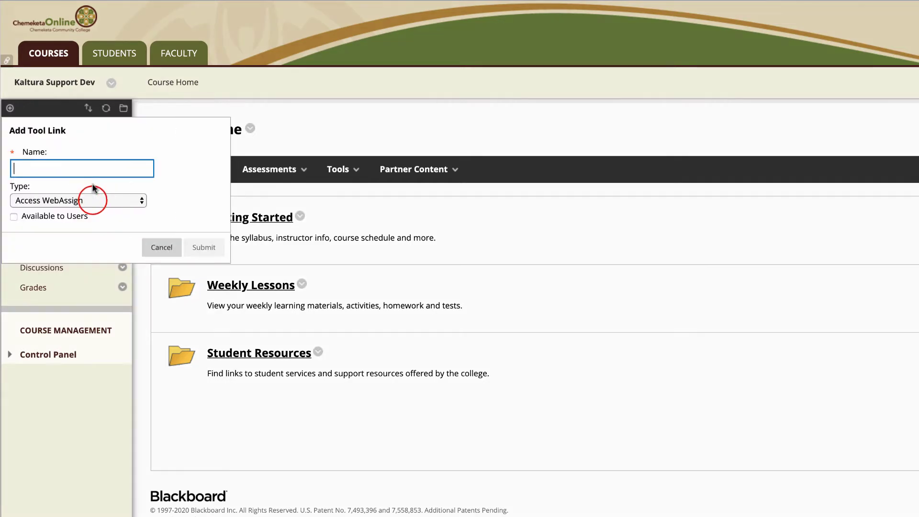
pyautogui.click(94, 201)
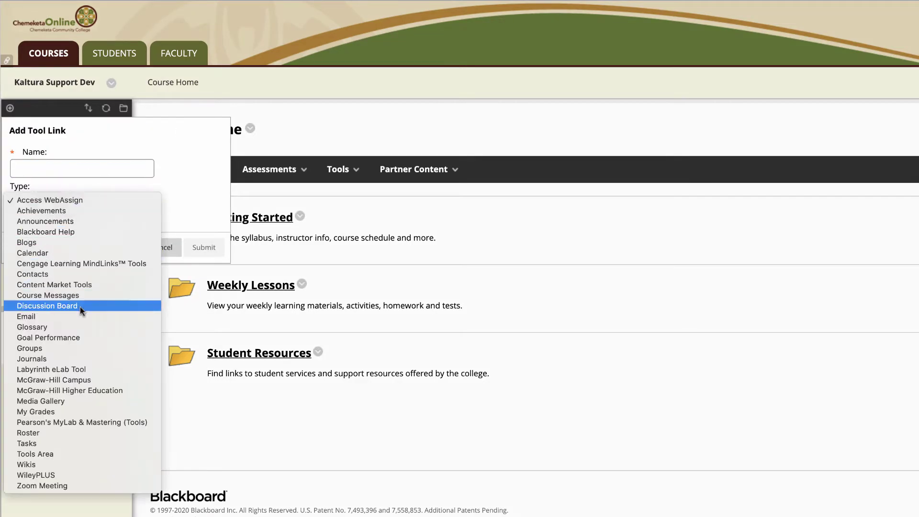
pyautogui.click(127, 404)
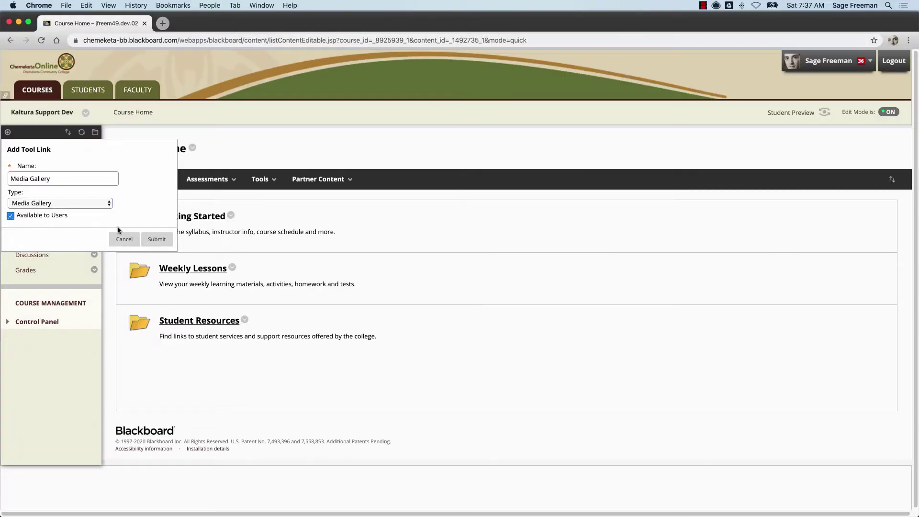
pyautogui.click(158, 240)
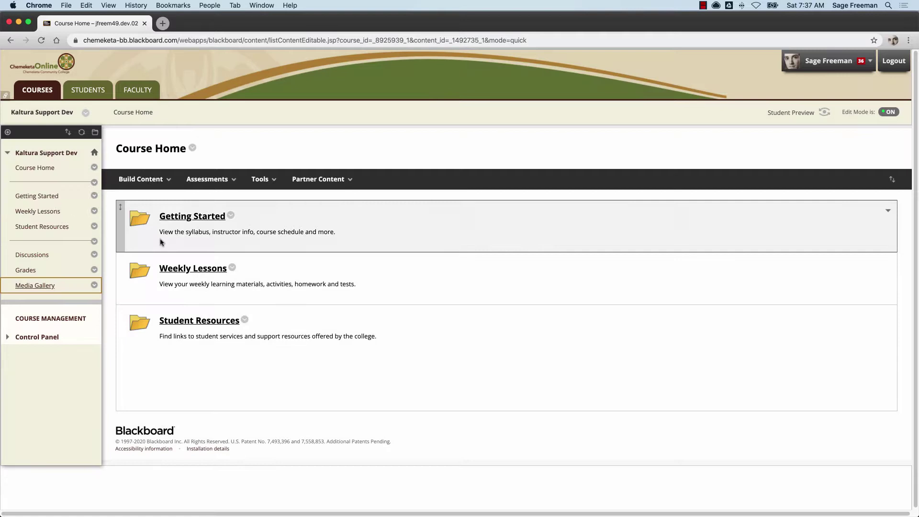
pyautogui.moveTo(4, 286); pyautogui.dragTo(45, 254)
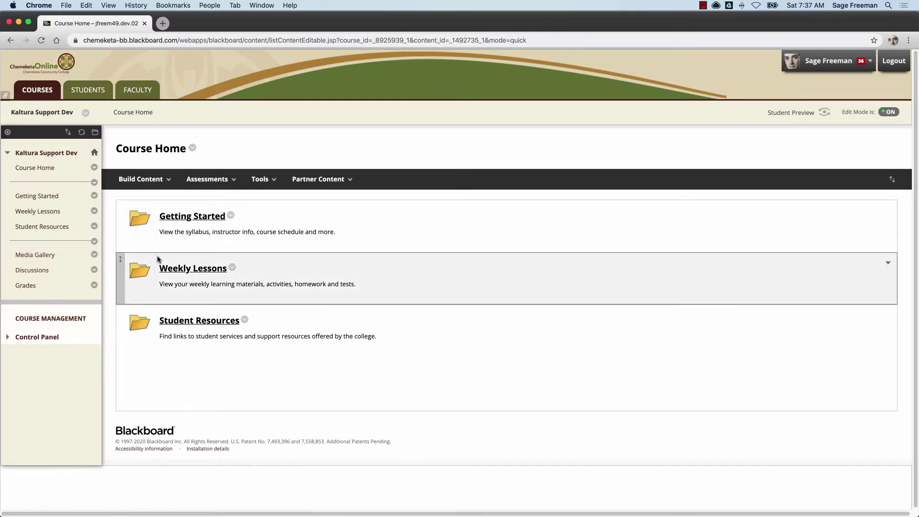
# In the course Media Gallery, add the Chemeketa 50 Years Logo video from My Media and publish it.
pyautogui.click(44, 256)
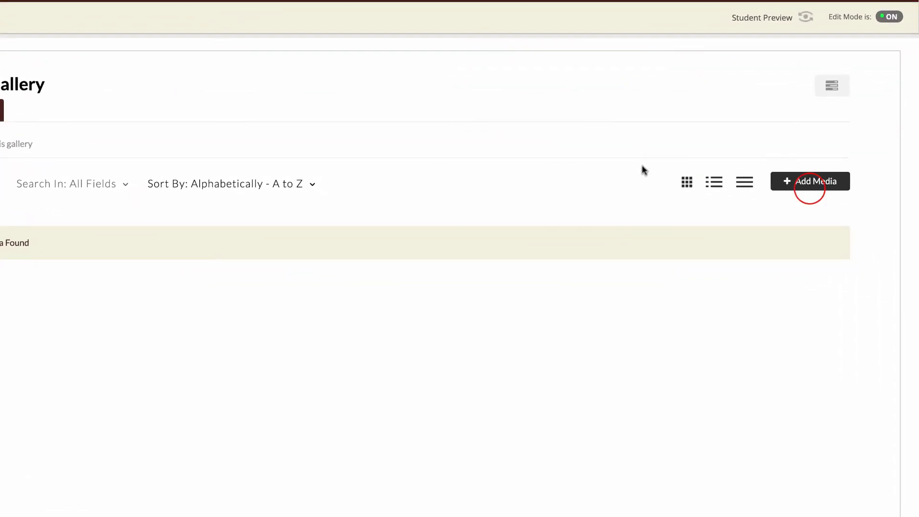
pyautogui.click(811, 187)
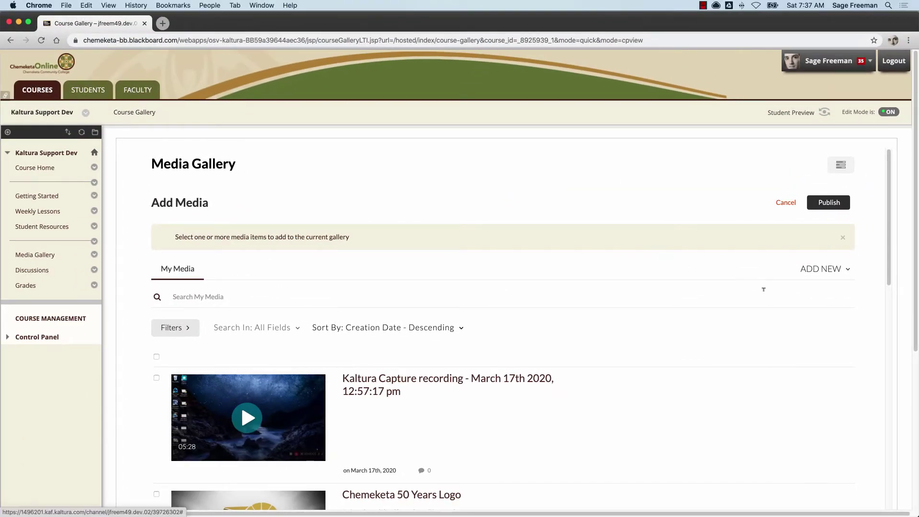
pyautogui.click(833, 271)
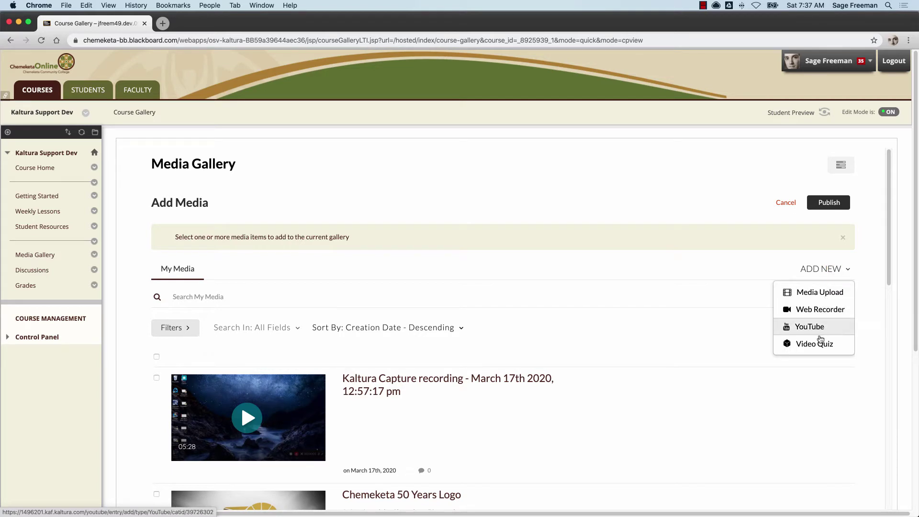
pyautogui.click(709, 328)
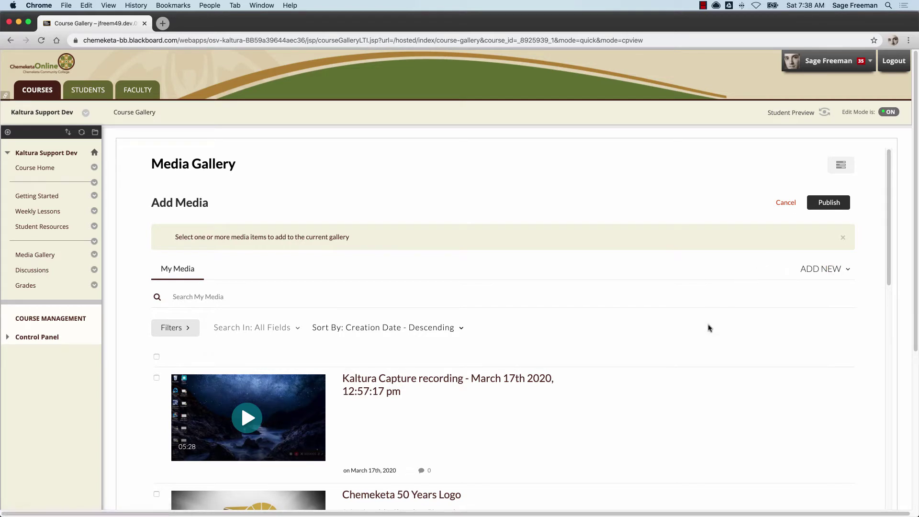
pyautogui.scroll(-5, 672, 405)
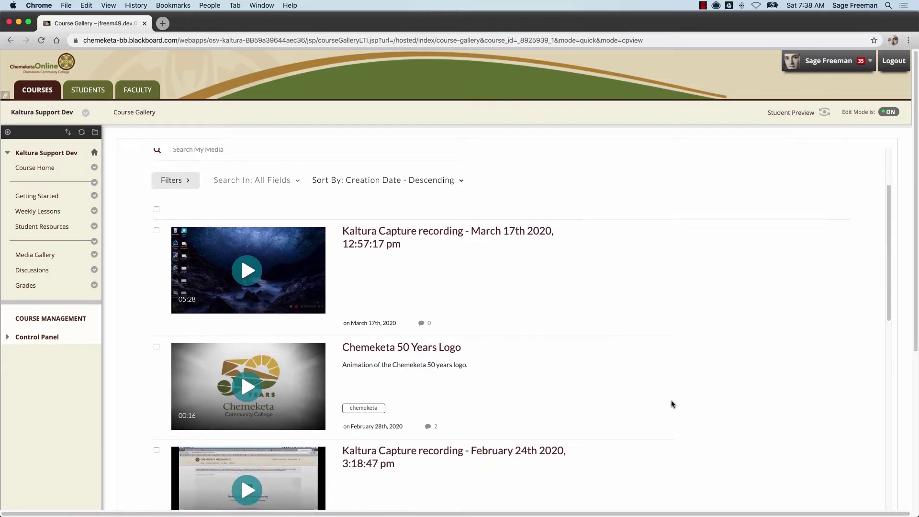
pyautogui.scroll(-3, 672, 404)
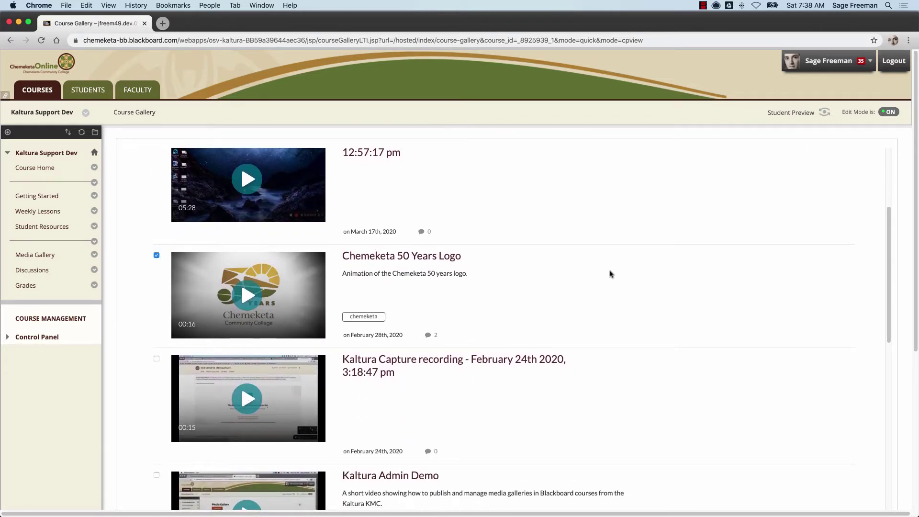
pyautogui.scroll(5, 836, 276)
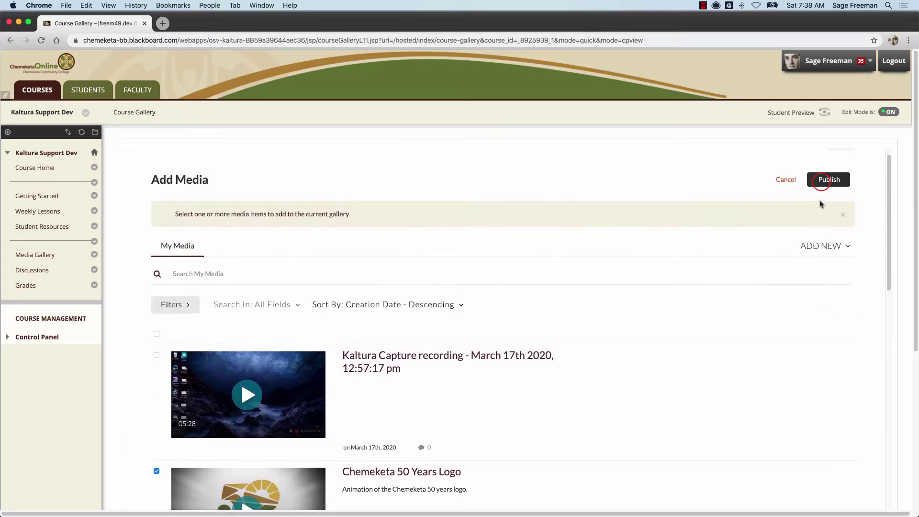
pyautogui.click(822, 185)
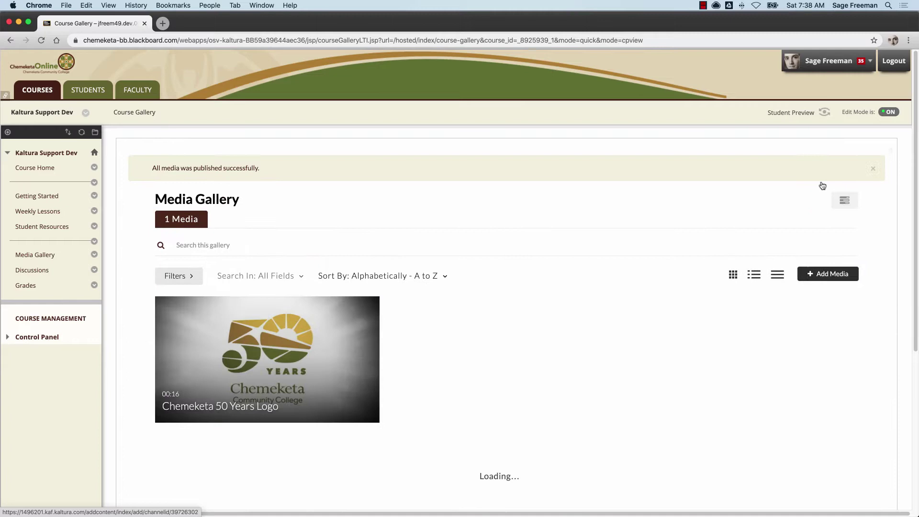
# Open the Chemeketa 50 Years Logo video page and pause playback around 0:03.
pyautogui.moveTo(330, 335)
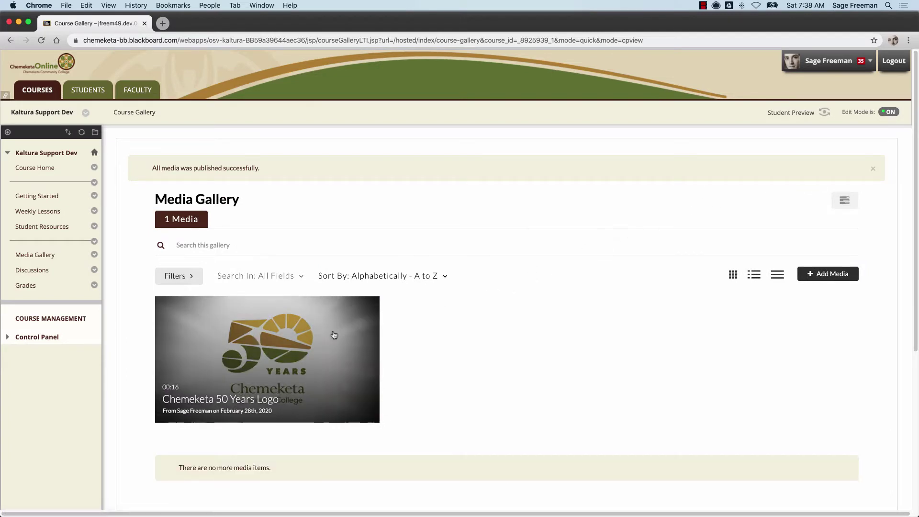
pyautogui.click(269, 348)
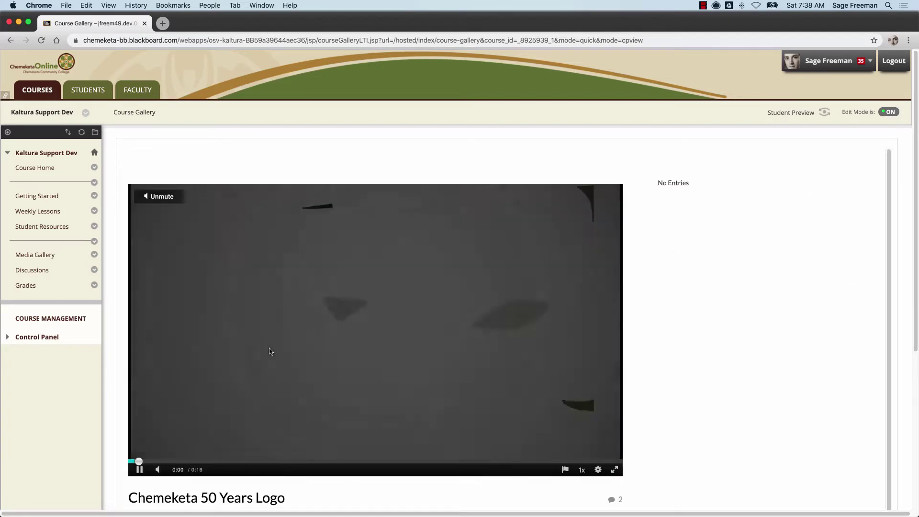
pyautogui.click(139, 469)
# Post the comment 'Cool logo!' tied to the 00:02 mark of the video.
pyautogui.scroll(-5, 746, 332)
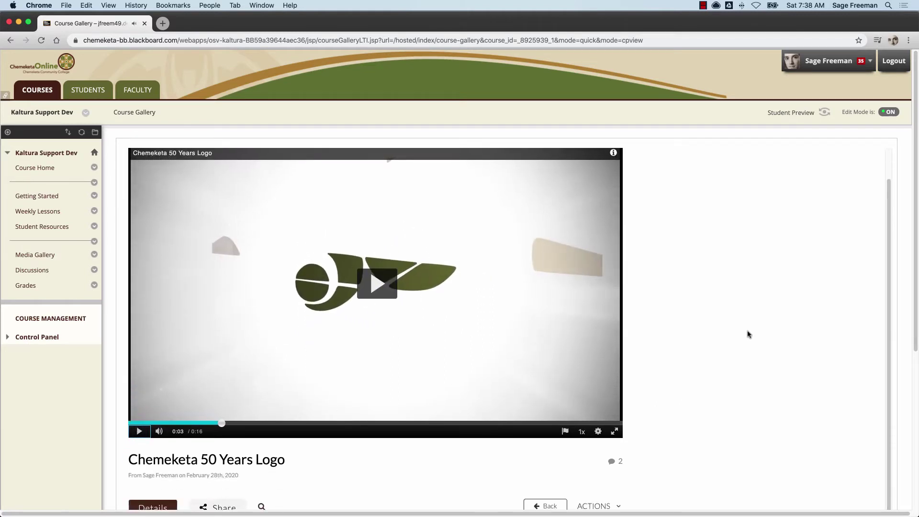
pyautogui.scroll(-4, 235, 458)
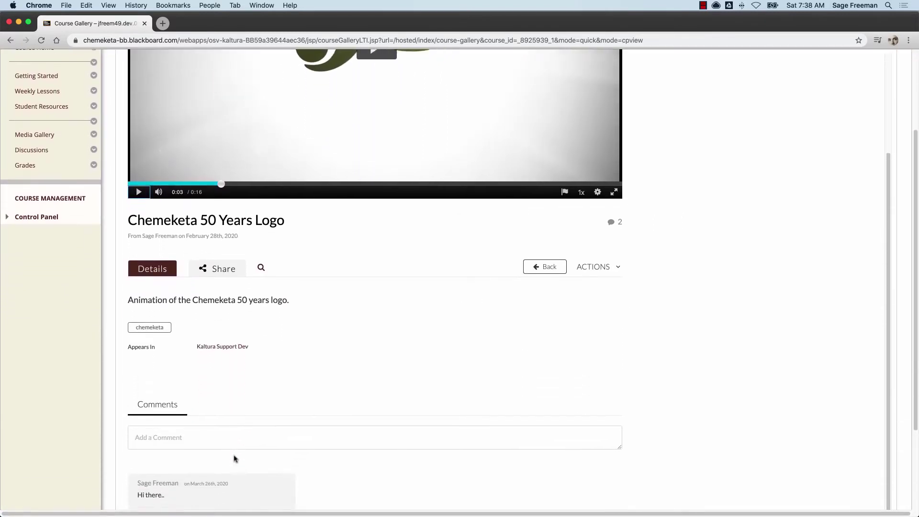
pyautogui.click(239, 428)
pyautogui.write('C')
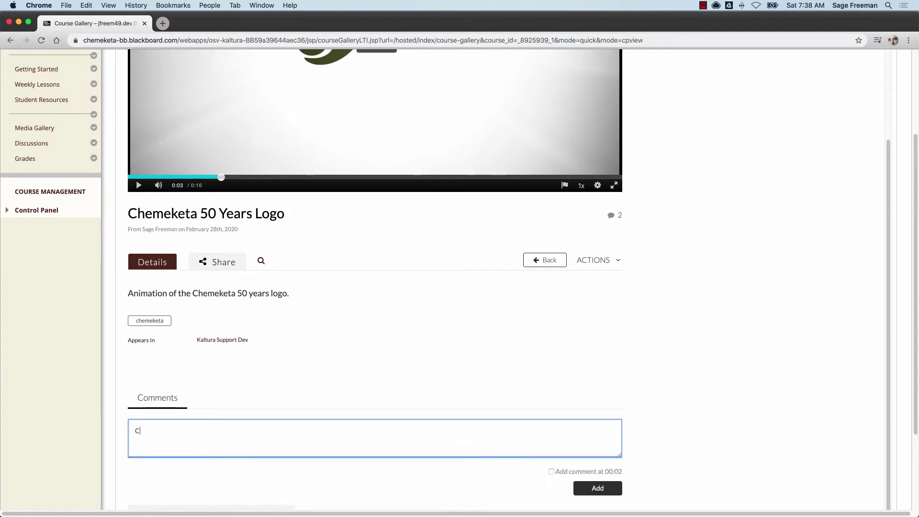
pyautogui.write('ool logo!')
pyautogui.click(551, 471)
pyautogui.click(597, 488)
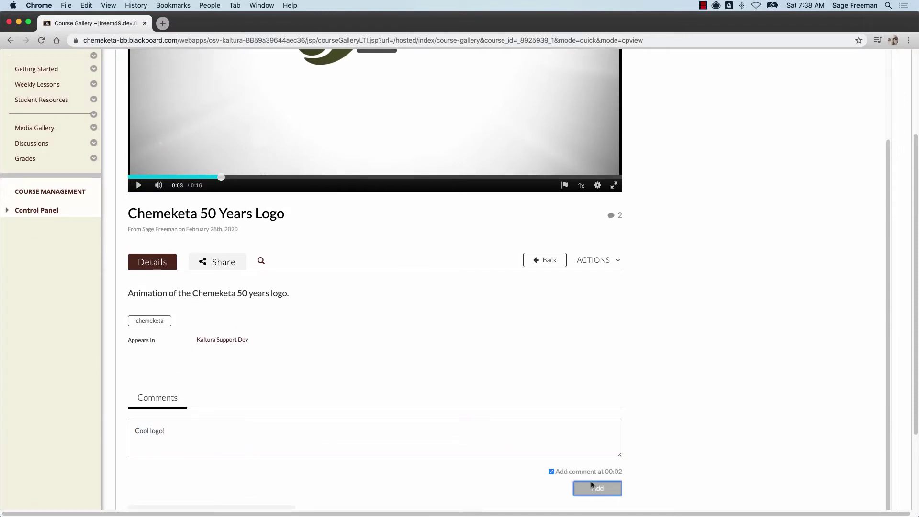
pyautogui.scroll(-3, 696, 433)
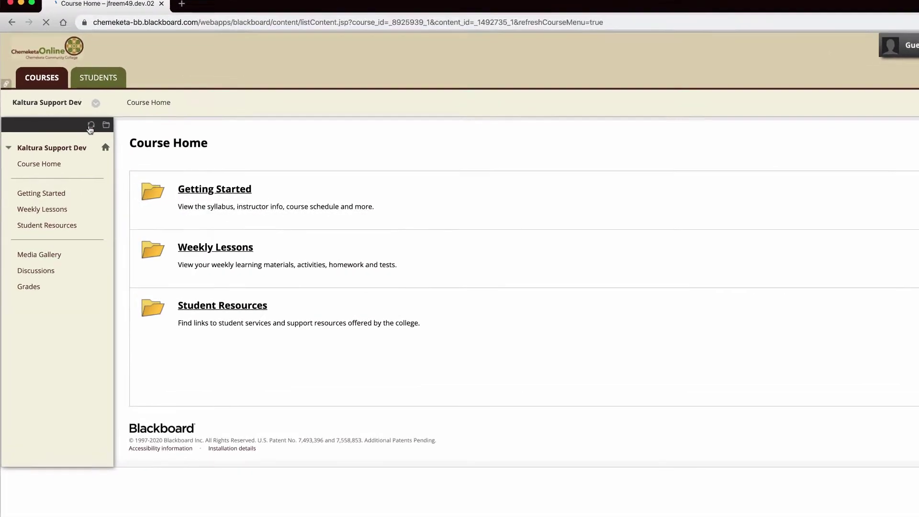
# As the student, select Week 1 Video Assignment in My Media and publish it to the course gallery.
pyautogui.click(54, 254)
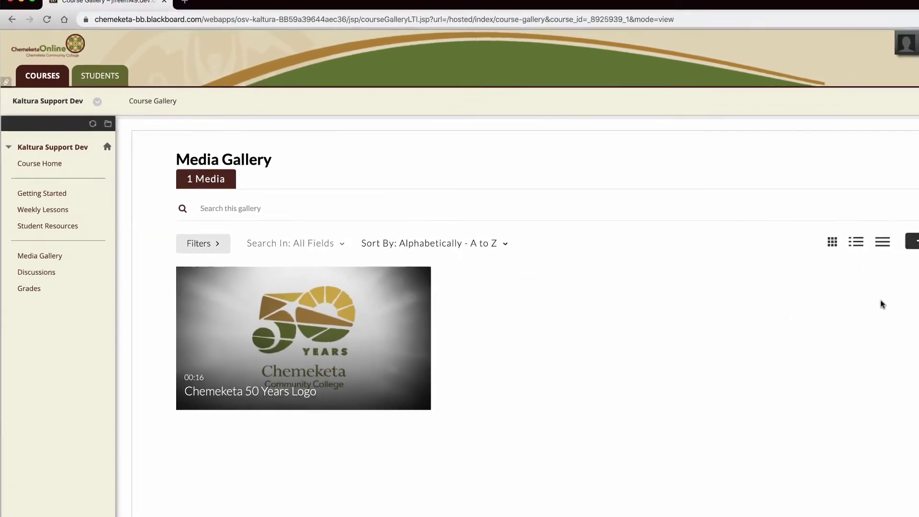
pyautogui.click(825, 235)
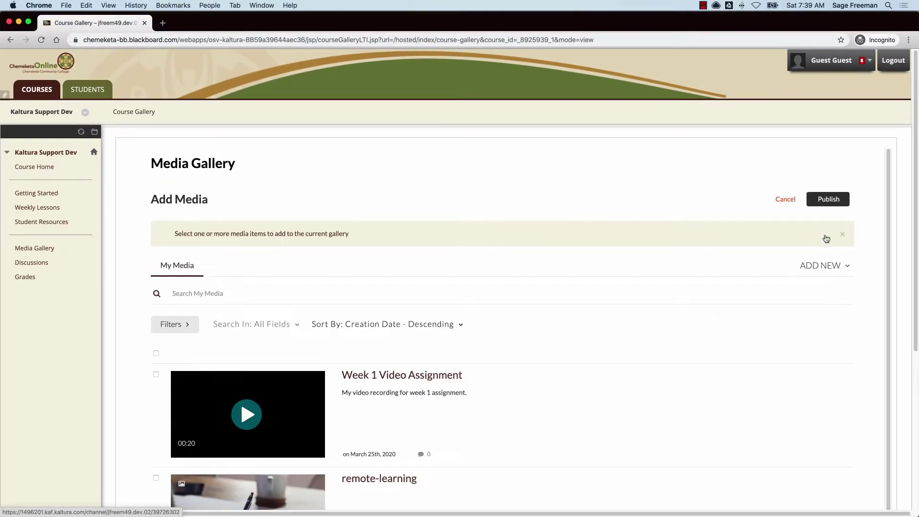
pyautogui.click(820, 265)
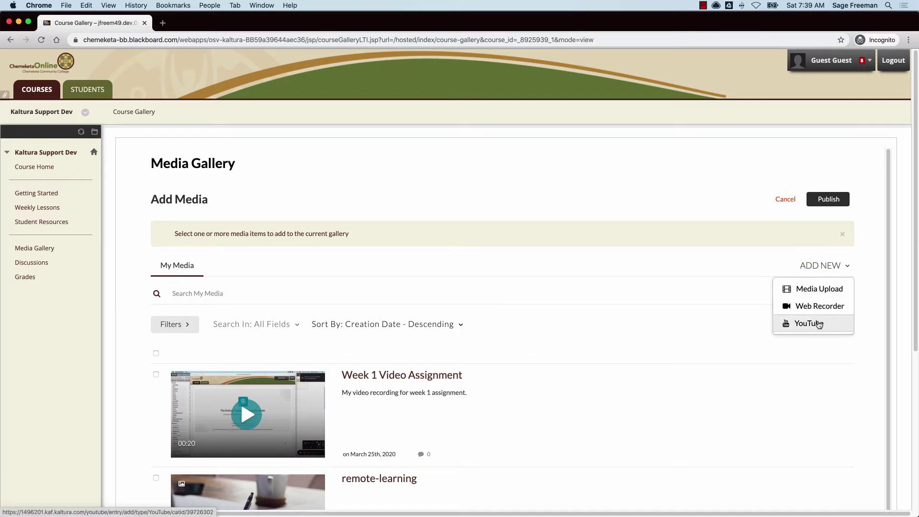
pyautogui.click(804, 249)
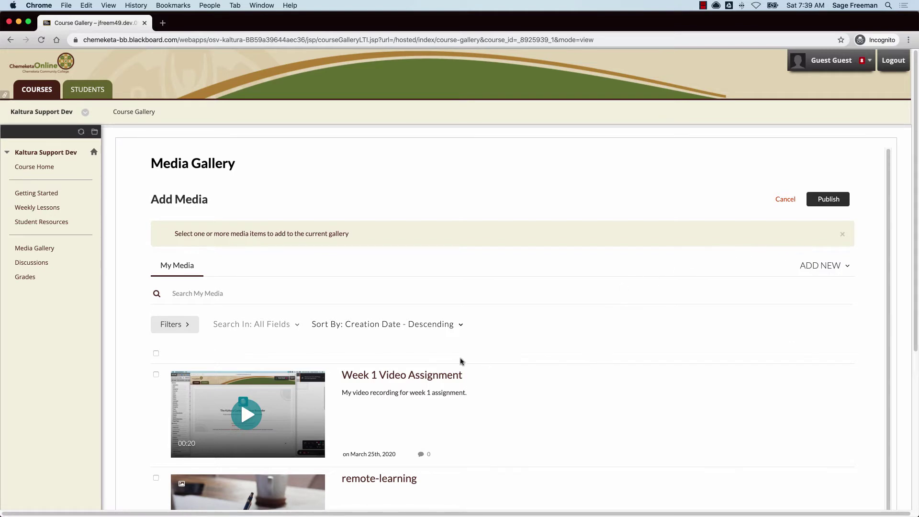
pyautogui.scroll(-2, 461, 361)
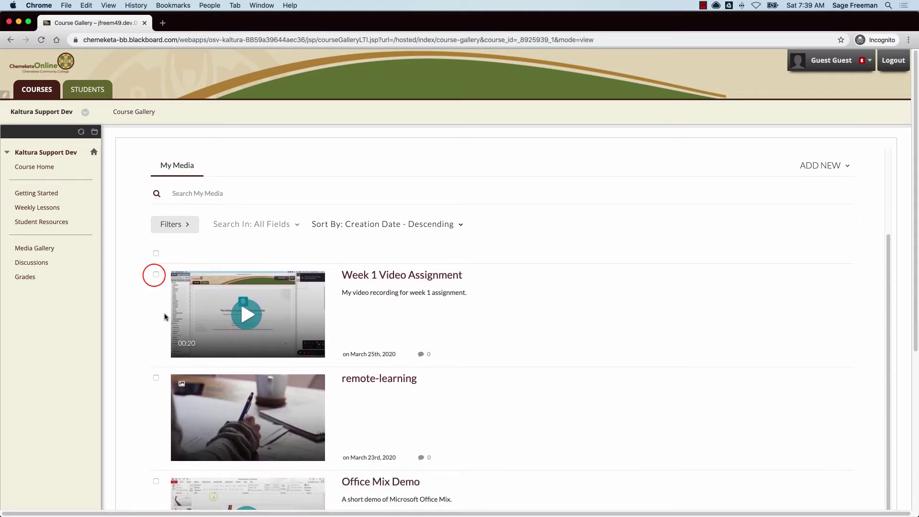
pyautogui.click(156, 274)
pyautogui.scroll(2, 768, 292)
pyautogui.click(823, 199)
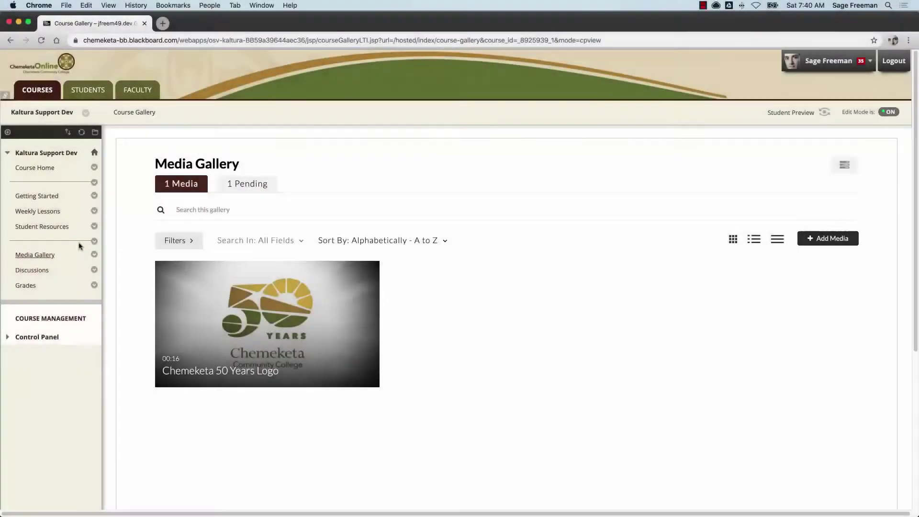
# Approve Week 1 Video Assignment under 1 Pending, then check the 2 Media tab and refresh.
pyautogui.click(266, 186)
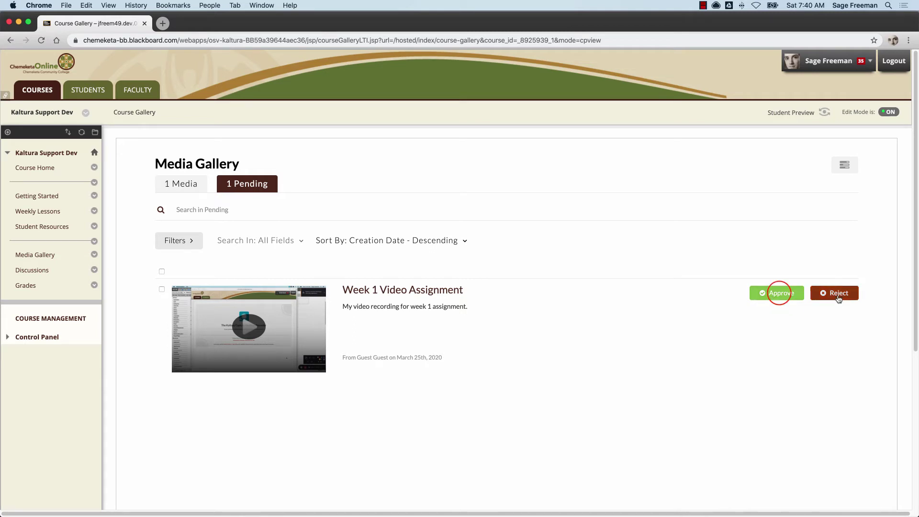
pyautogui.click(779, 293)
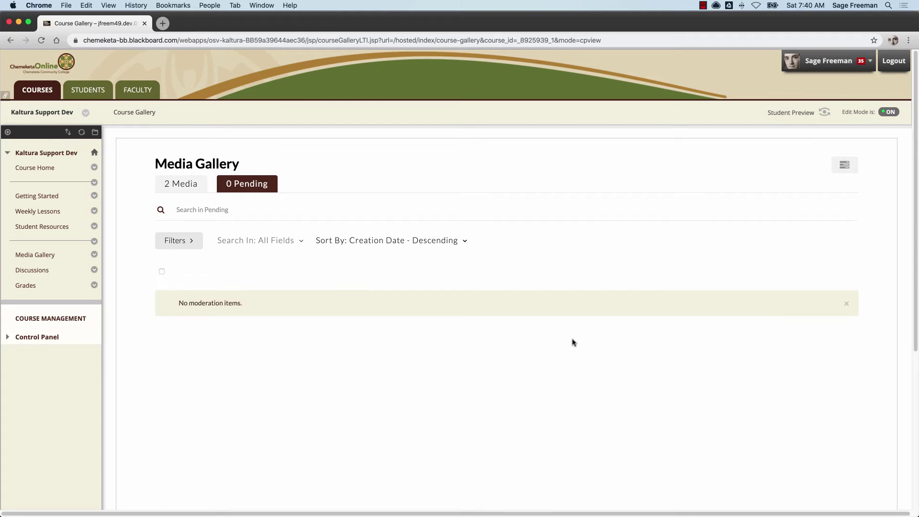
pyautogui.click(175, 185)
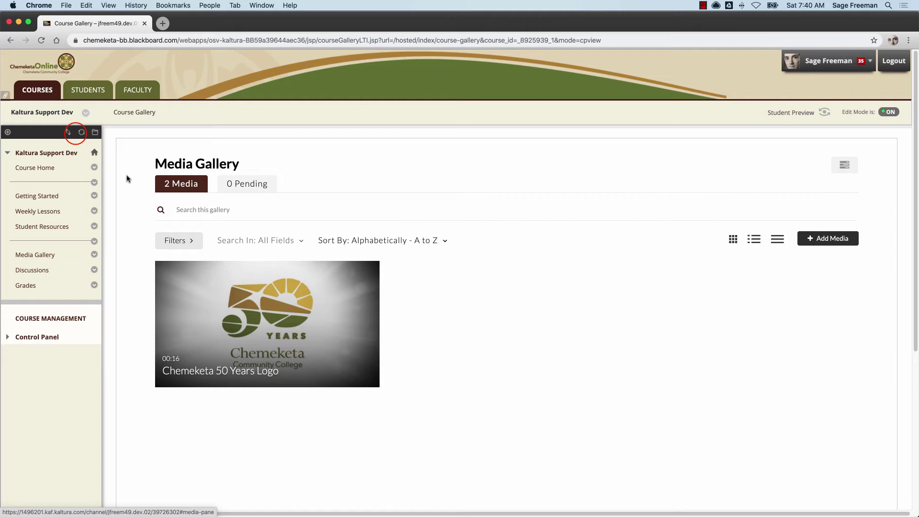
pyautogui.click(80, 132)
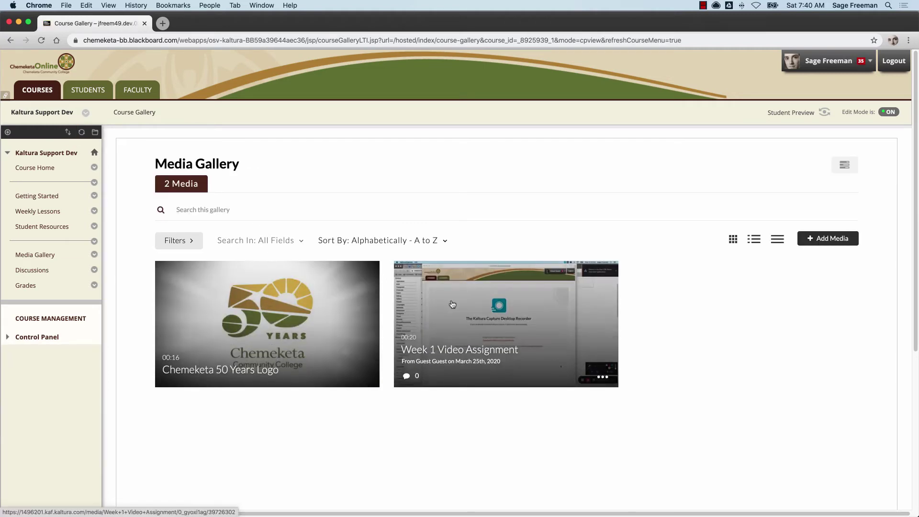
pyautogui.click(407, 375)
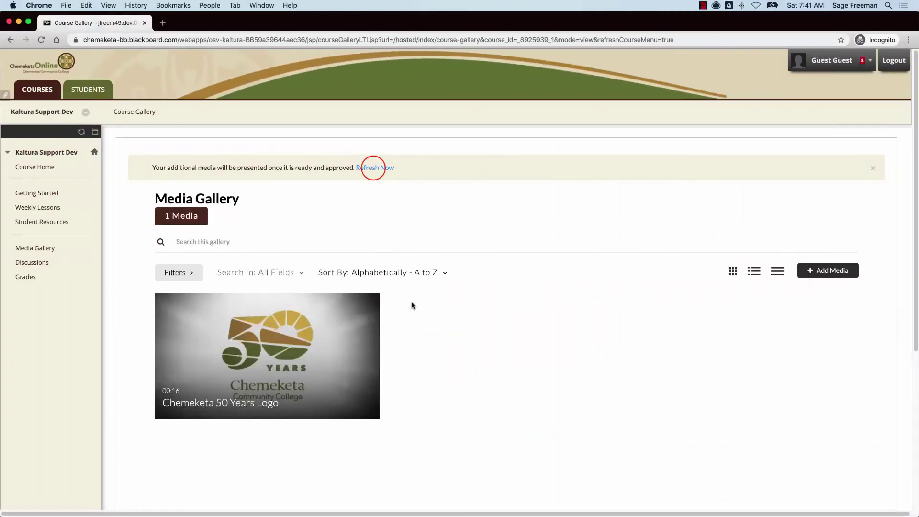
pyautogui.click(374, 170)
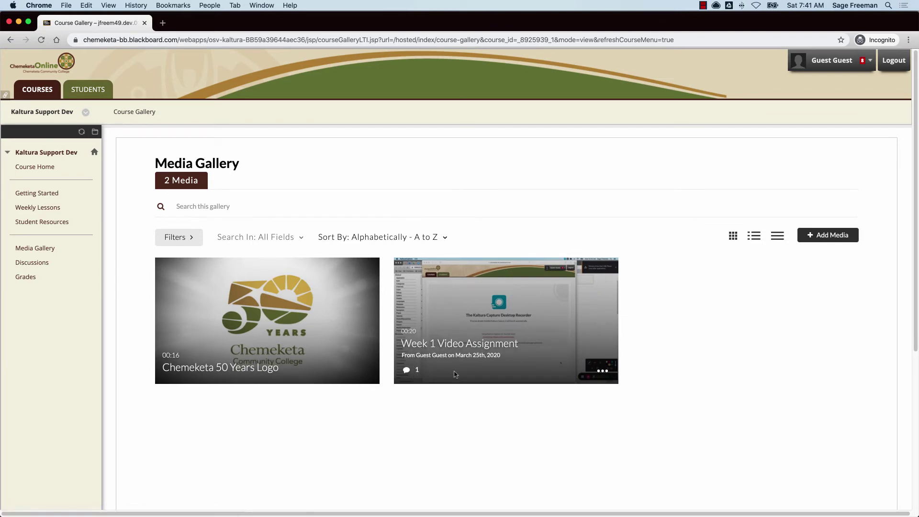
pyautogui.click(593, 376)
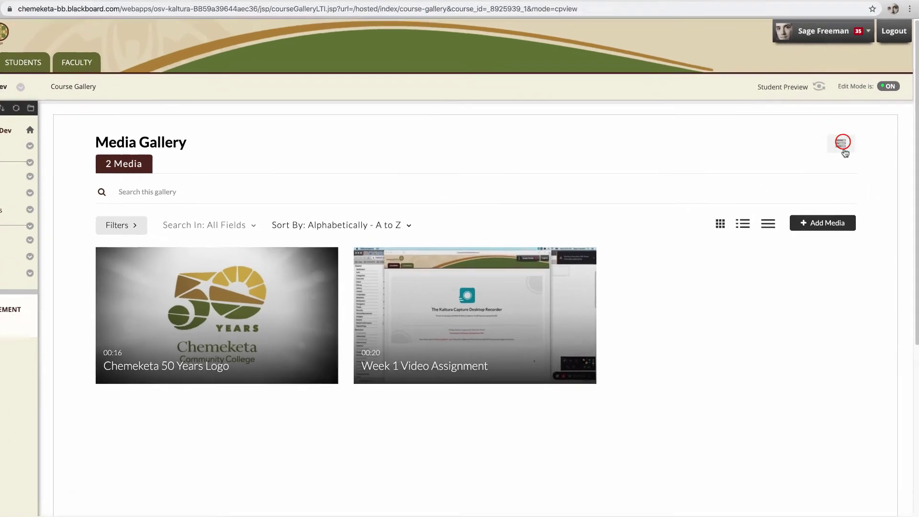
# Tick Moderate content in the gallery's Edit settings, then go Back to Media Gallery.
pyautogui.click(844, 163)
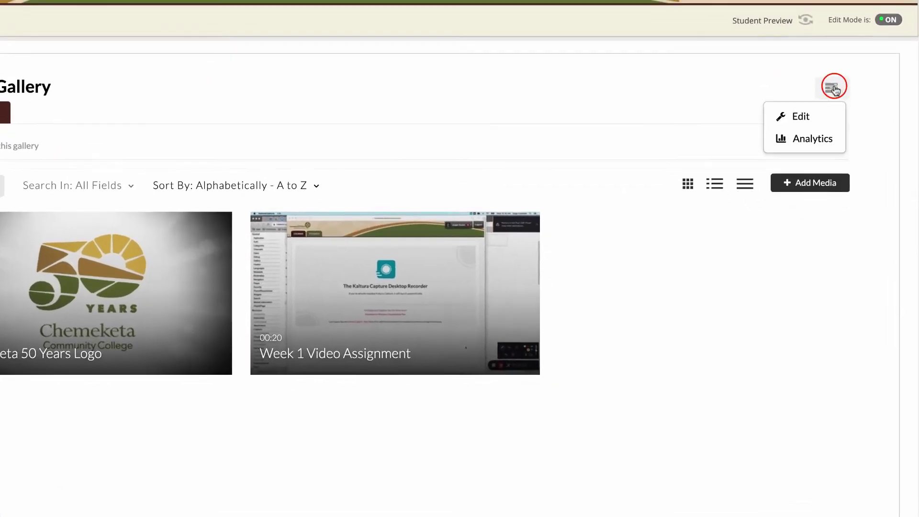
pyautogui.click(817, 112)
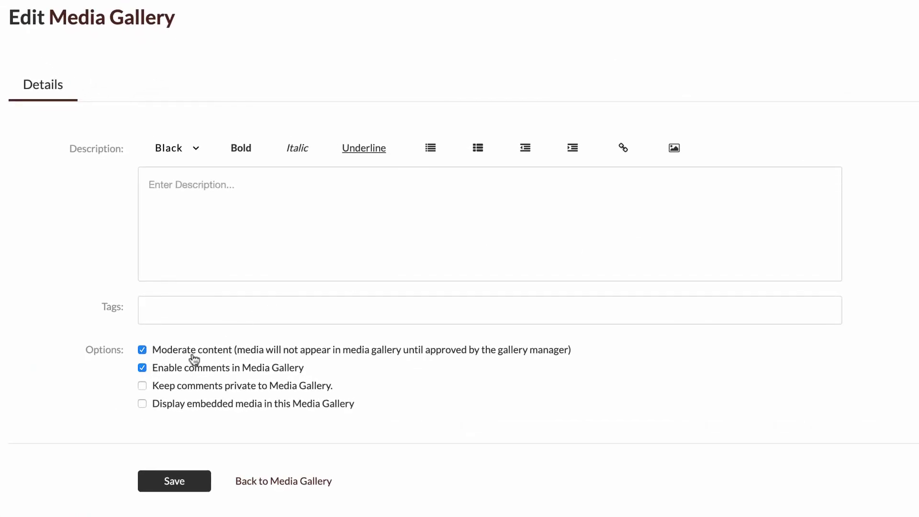
pyautogui.click(142, 351)
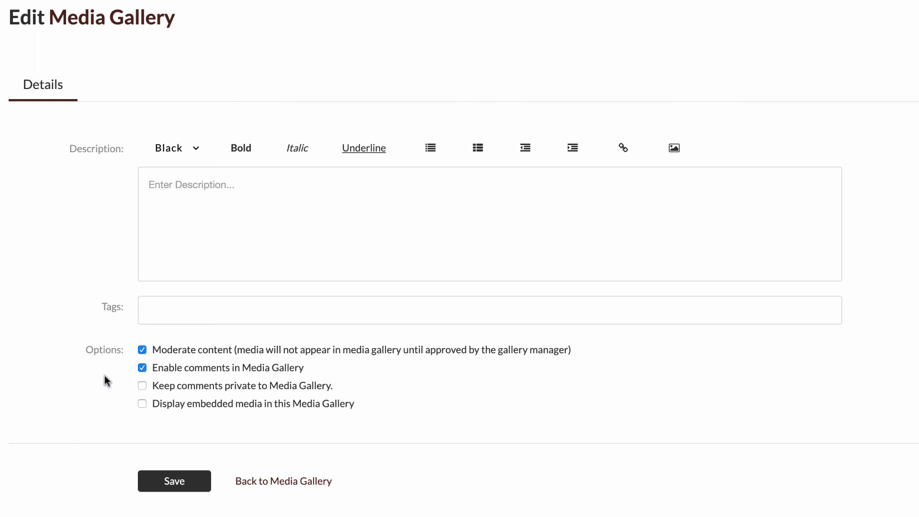
pyautogui.click(142, 367)
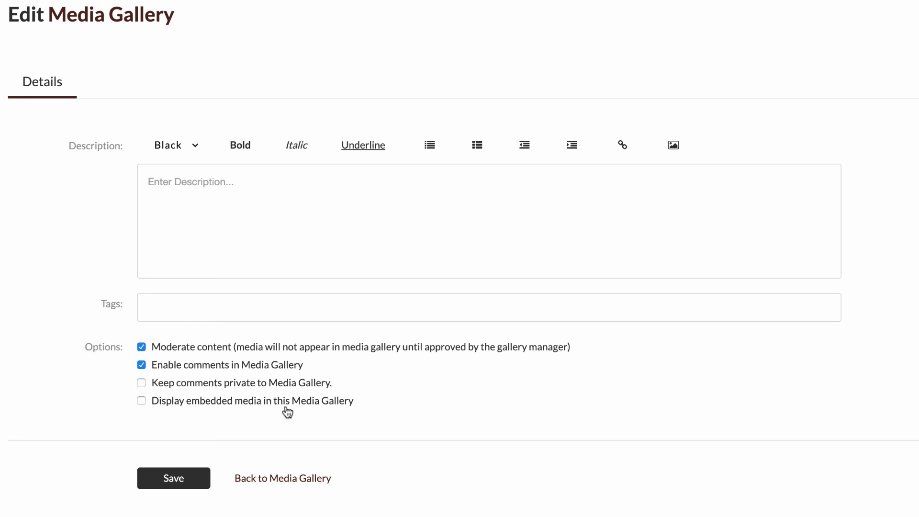
pyautogui.click(309, 480)
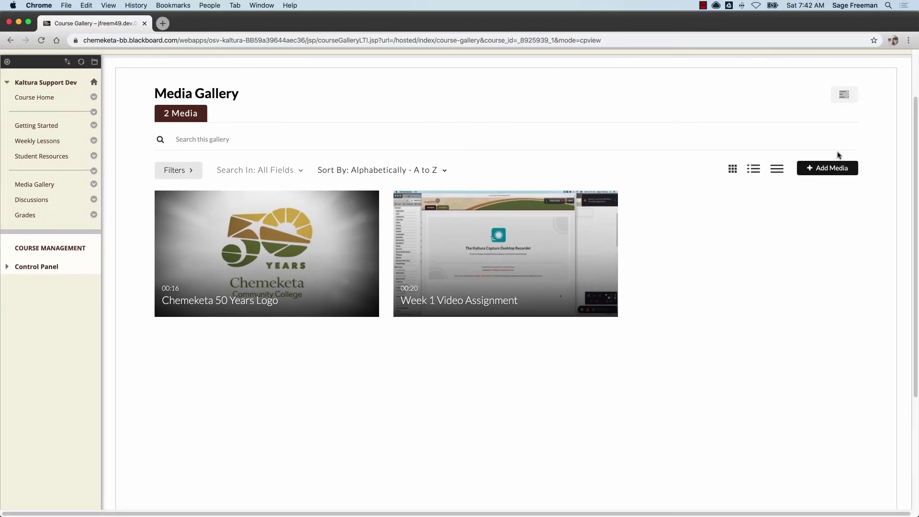
# Open the gallery's Analytics and step through the Media, Engagement and Contribution reports.
pyautogui.click(844, 95)
pyautogui.click(835, 133)
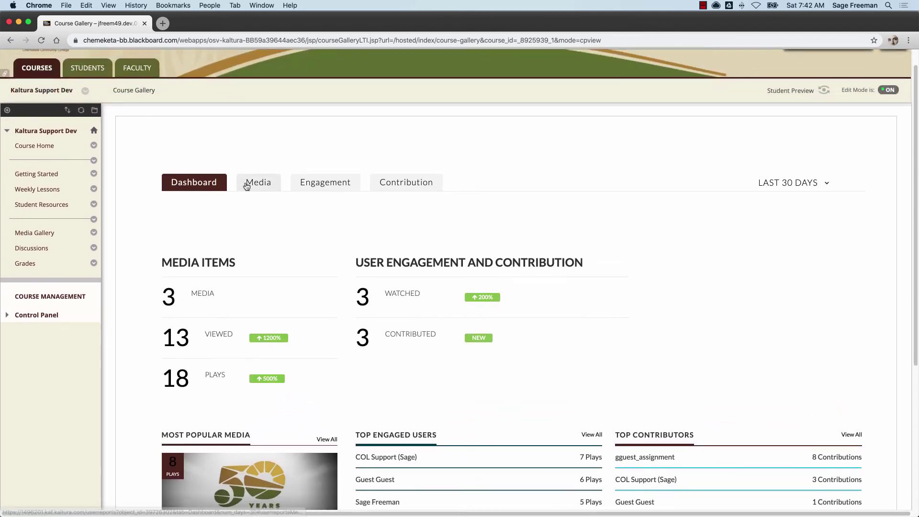
pyautogui.click(247, 186)
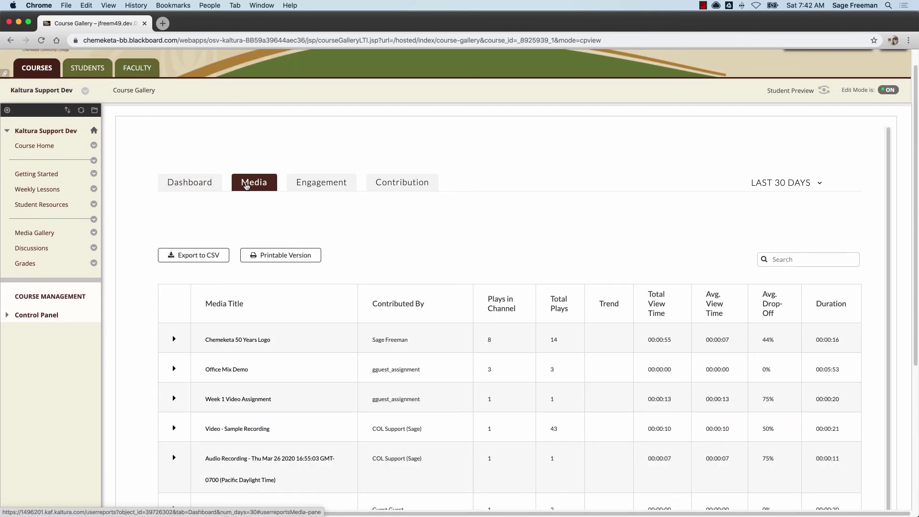
pyautogui.click(324, 187)
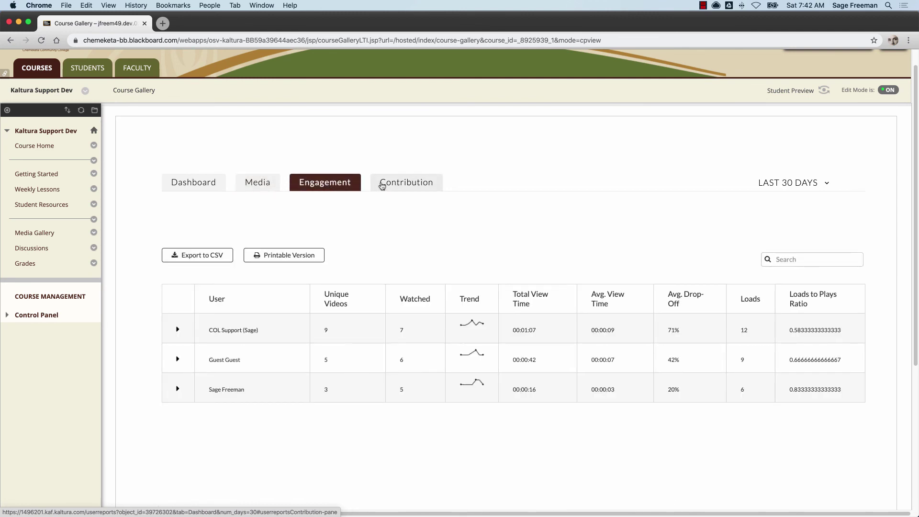
pyautogui.click(383, 186)
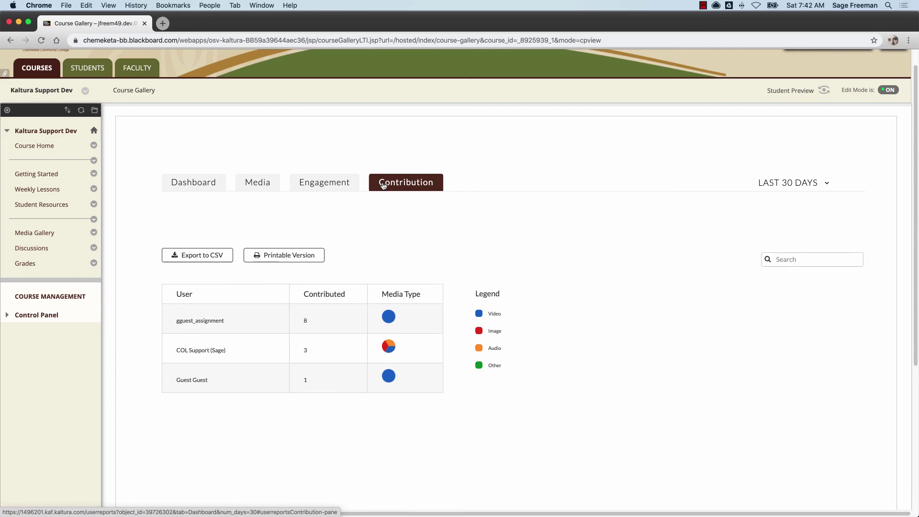